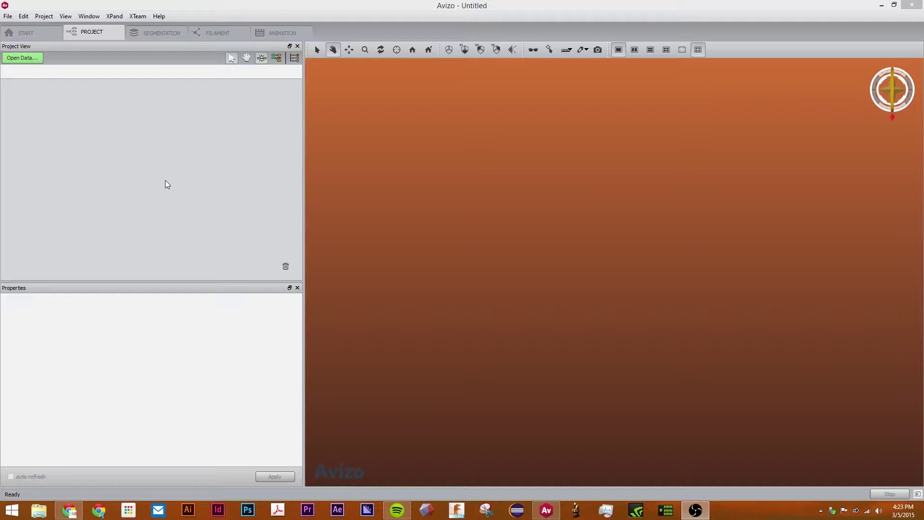
Open data/images/foam/foam.am and accept meters as the coordinate units.
{"action": "left_click", "coordinate": [18, 57]}
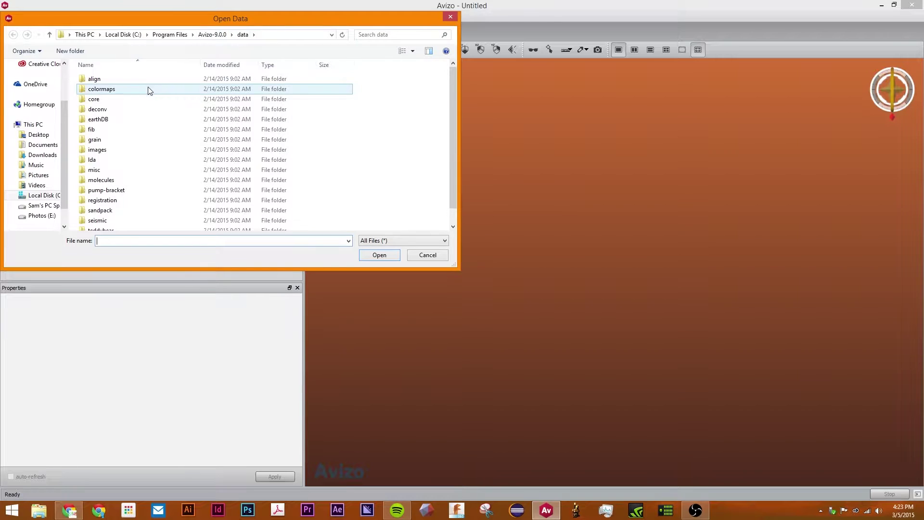
{"action": "double_click", "coordinate": [137, 150]}
{"action": "left_click", "coordinate": [128, 89]}
{"action": "double_click", "coordinate": [128, 88]}
{"action": "double_click", "coordinate": [124, 80]}
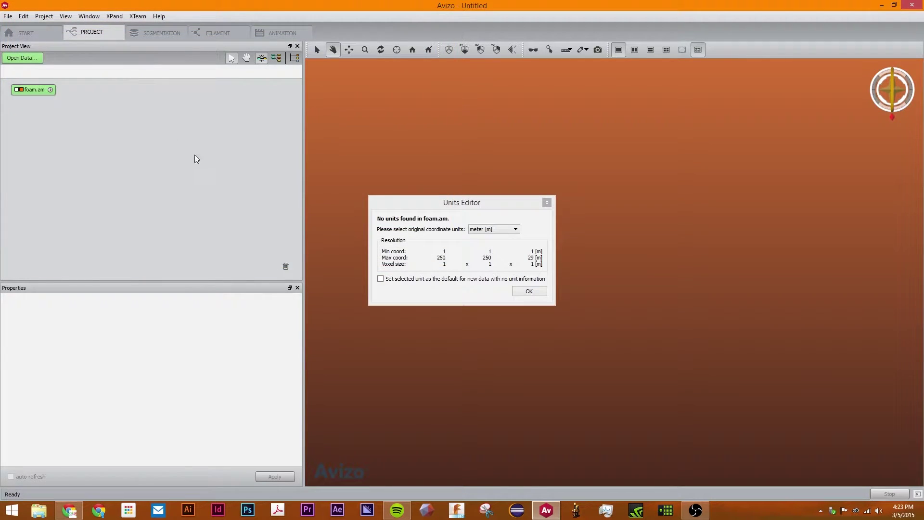
{"action": "left_click", "coordinate": [524, 290]}
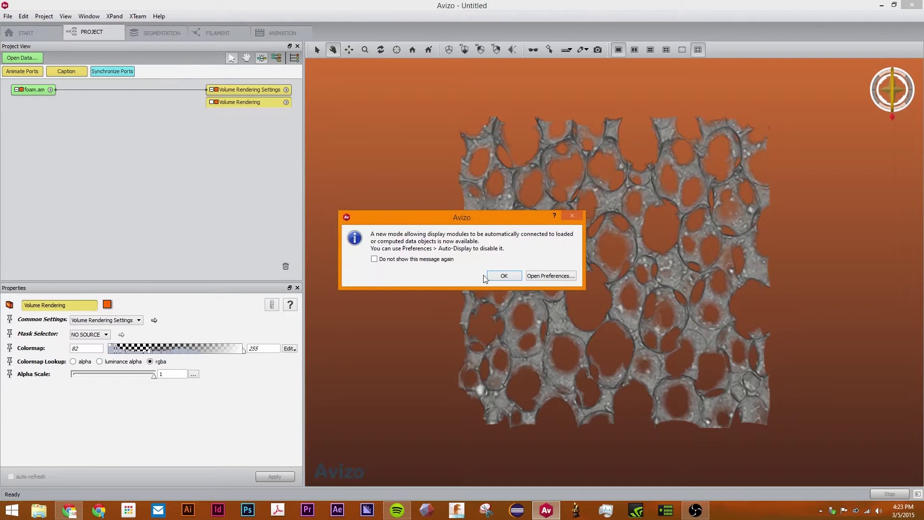
{"action": "left_click", "coordinate": [504, 278]}
Delete the auto-created Volume Rendering modules, leaving foam.am selected.
{"action": "left_click", "coordinate": [266, 90], "text": "ctrl"}
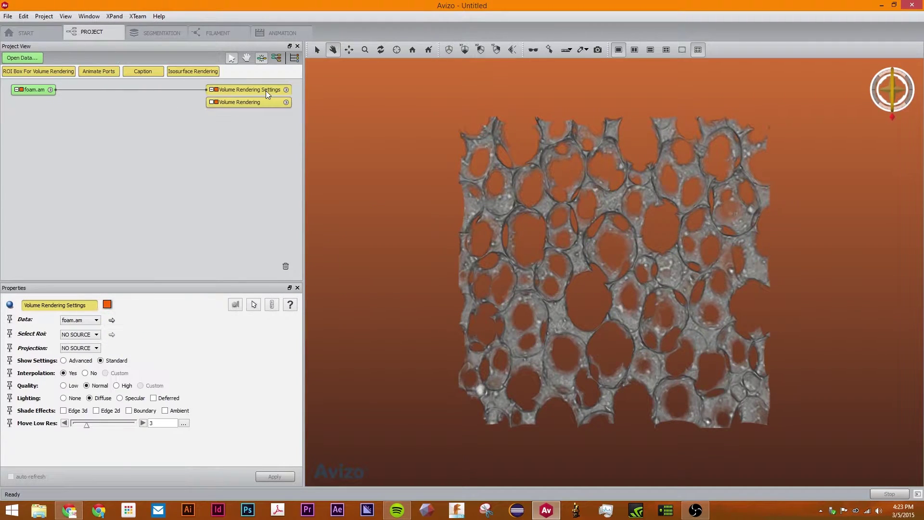
{"action": "key", "text": "Delete"}
{"action": "left_click", "coordinate": [34, 89]}
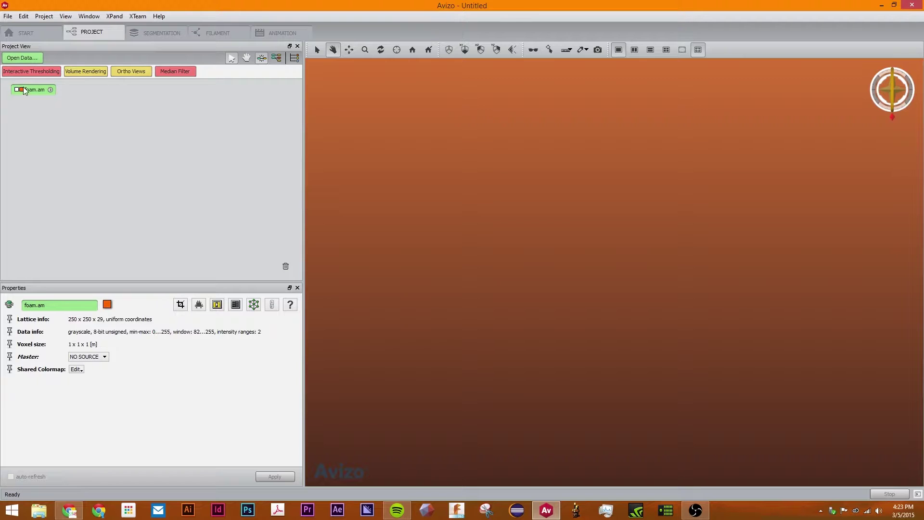
Attach an Ortho Views module to foam.am from its right-click module list.
{"action": "right_click", "coordinate": [33, 90]}
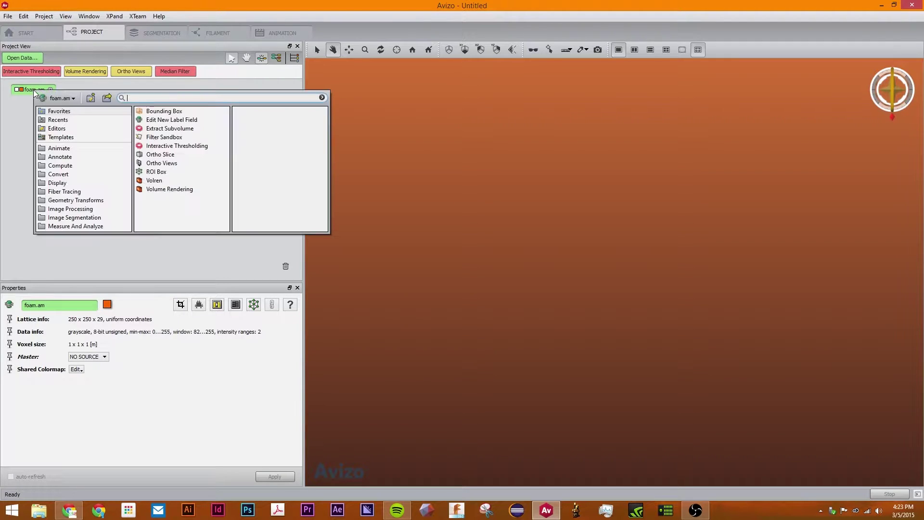
{"action": "double_click", "coordinate": [200, 163]}
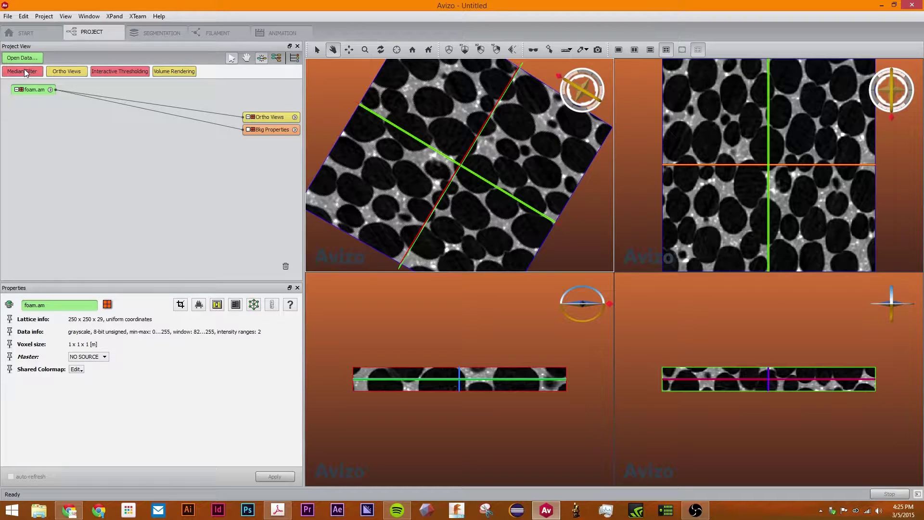
Add a Median Filter with auto-refresh to foam.am and switch to a single-viewer layout.
{"action": "left_click", "coordinate": [24, 71]}
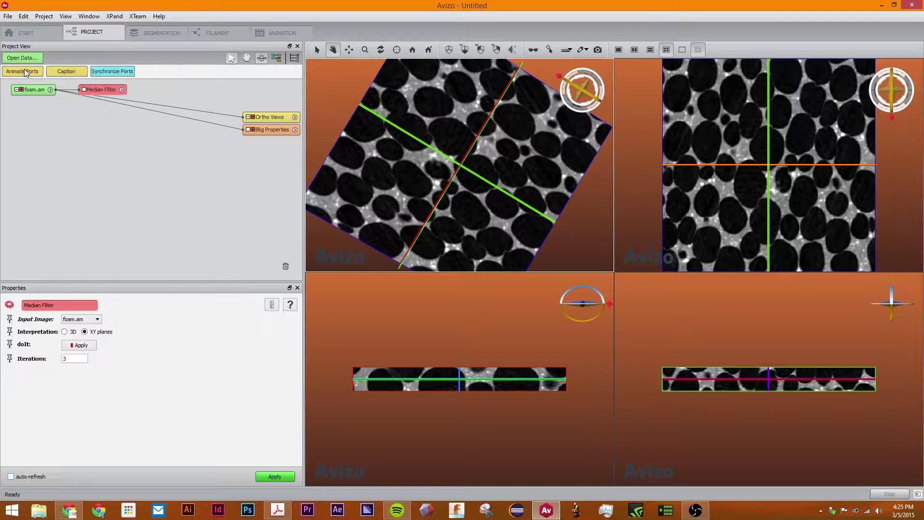
{"action": "left_click", "coordinate": [42, 477]}
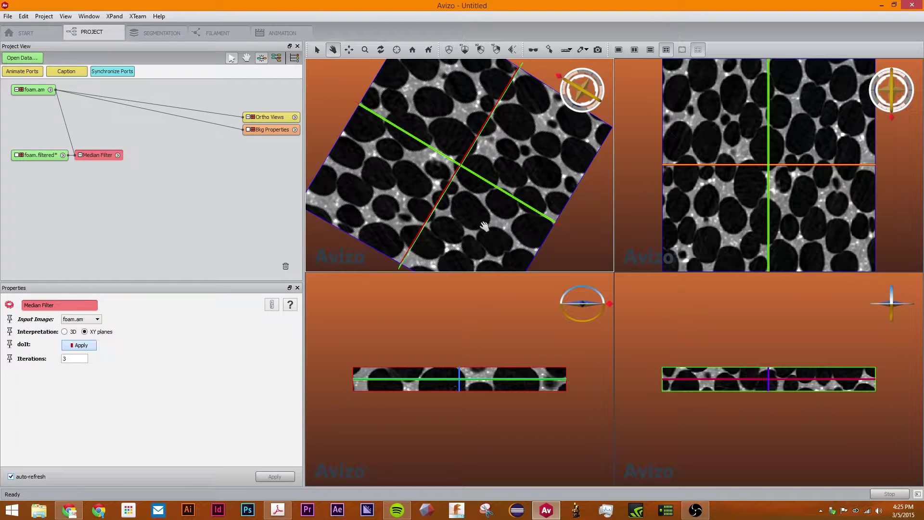
{"action": "left_click_drag", "start_coordinate": [482, 222], "coordinate": [532, 220]}
{"action": "left_click", "coordinate": [253, 118]}
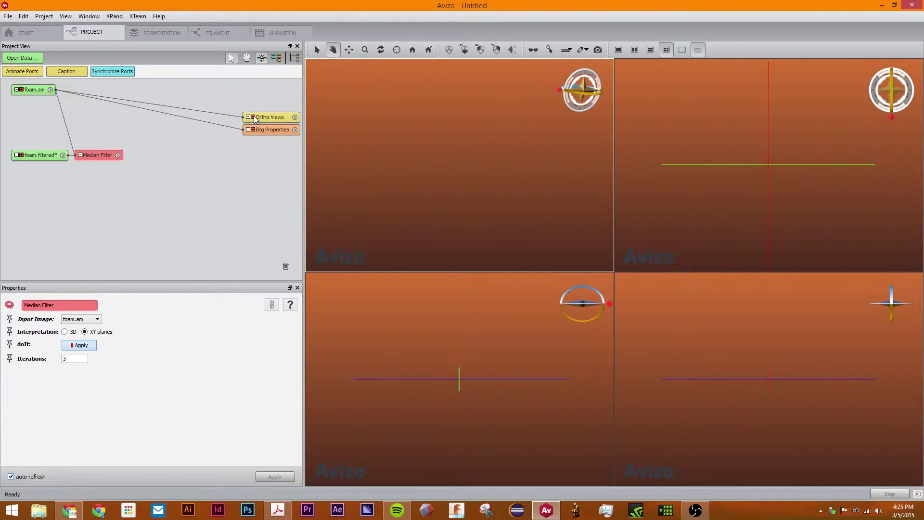
{"action": "left_click", "coordinate": [253, 118]}
{"action": "left_click", "coordinate": [619, 50]}
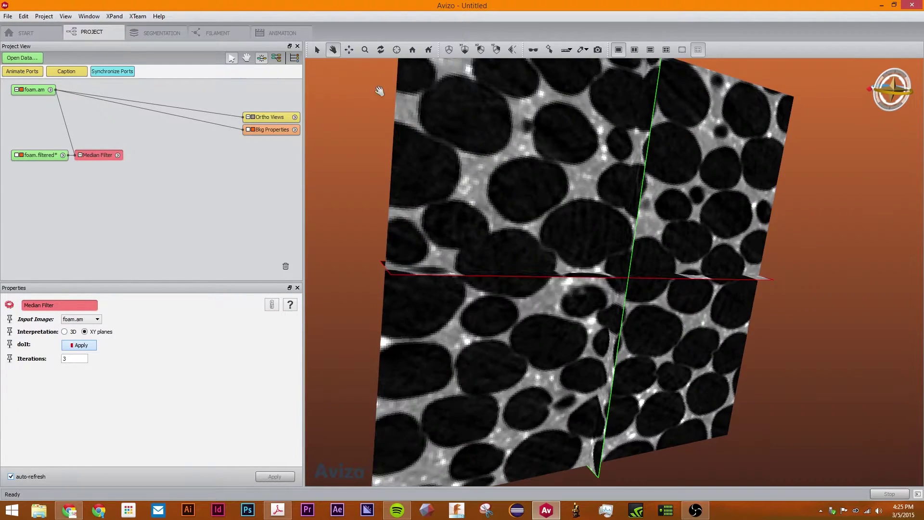
{"action": "left_click_drag", "start_coordinate": [423, 171], "coordinate": [723, 340]}
Reconnect Ortho Views and Bkg Properties to foam.filtered and tidy the node layout.
{"action": "left_click_drag", "start_coordinate": [97, 154], "coordinate": [171, 171]}
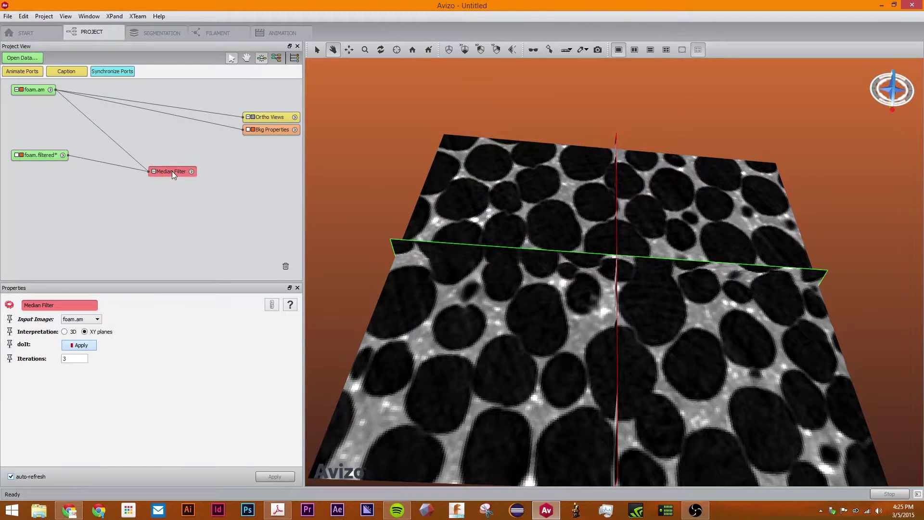
{"action": "left_click", "coordinate": [253, 130]}
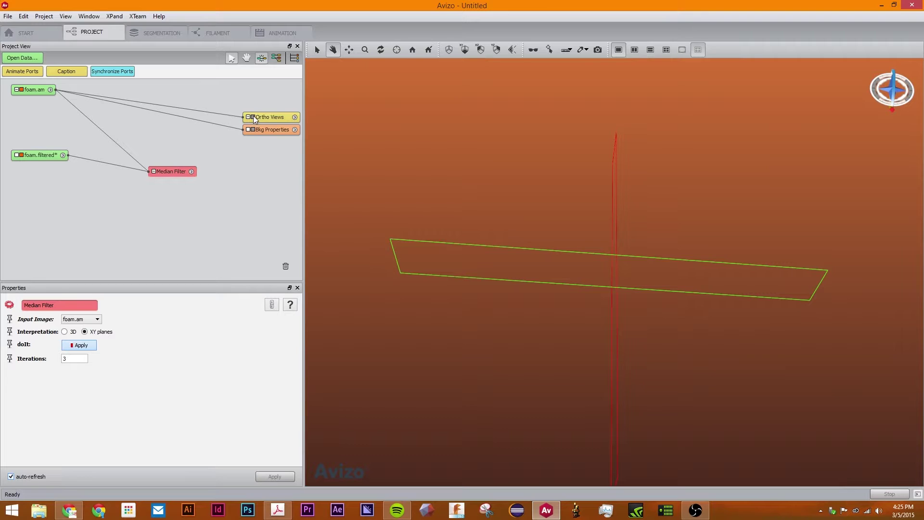
{"action": "left_click", "coordinate": [253, 117]}
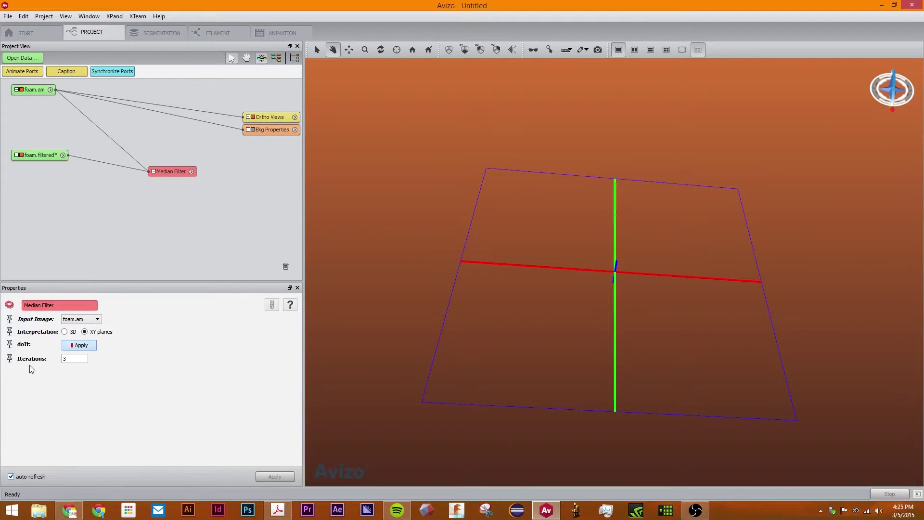
{"action": "left_click_drag", "start_coordinate": [243, 117], "coordinate": [63, 155]}
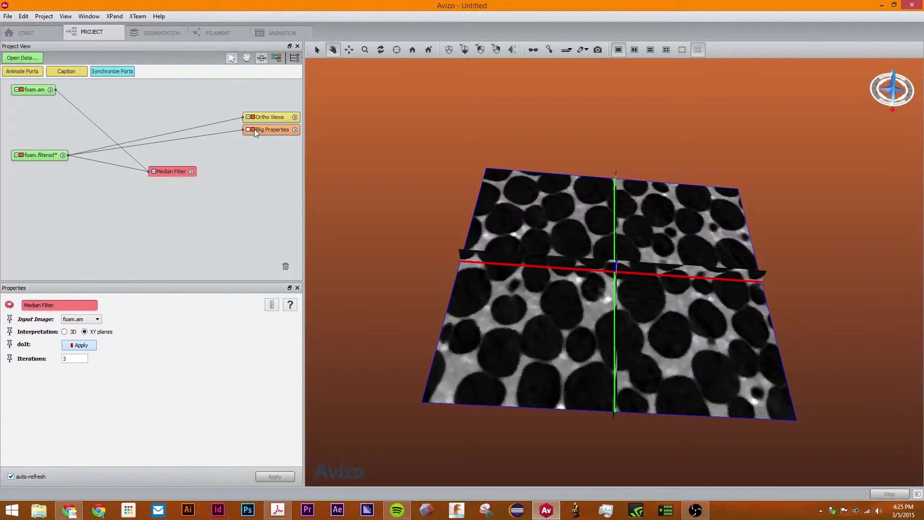
{"action": "left_click_drag", "start_coordinate": [255, 129], "coordinate": [262, 137]}
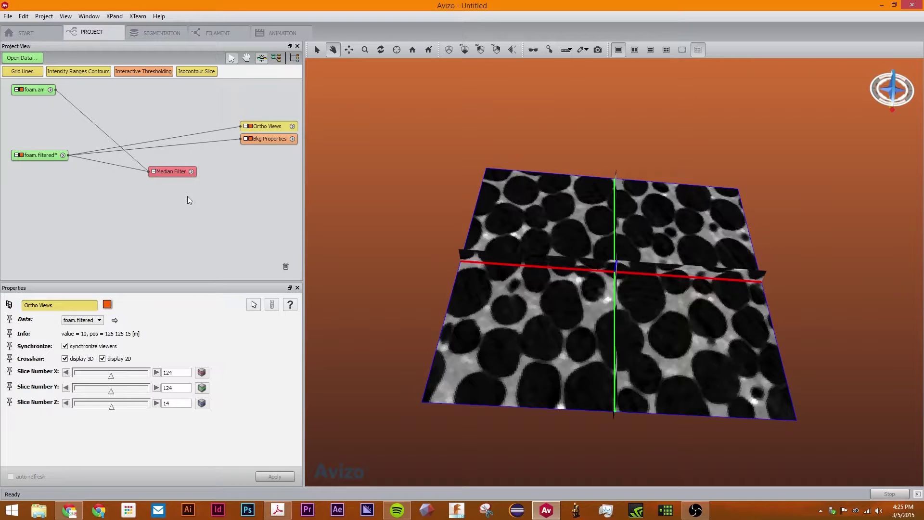
Set the Median Filter to full 3D filtering with a 26-voxel neighborhood.
{"action": "left_click", "coordinate": [184, 173]}
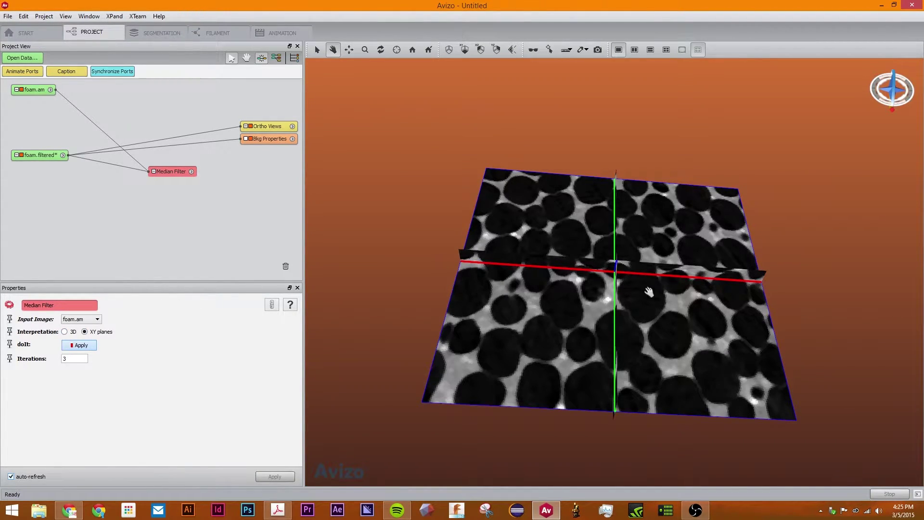
{"action": "left_click", "coordinate": [72, 332]}
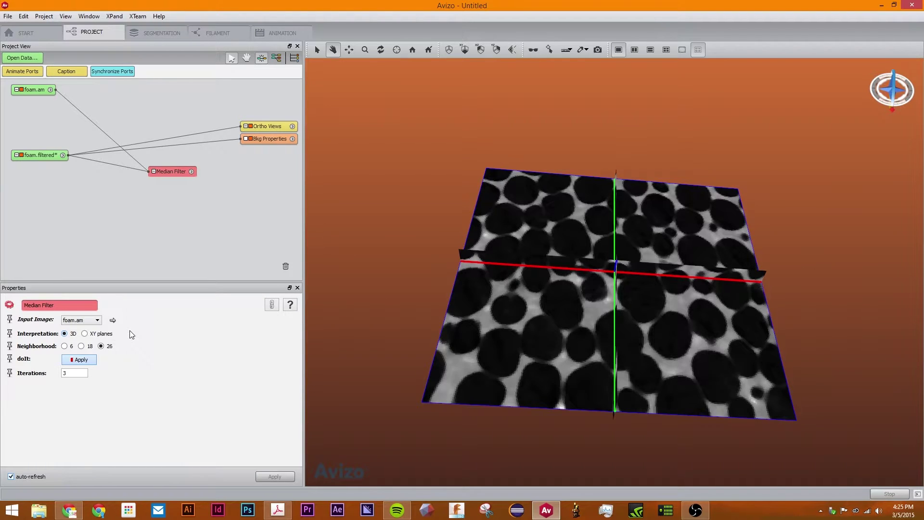
{"action": "left_click", "coordinate": [92, 333]}
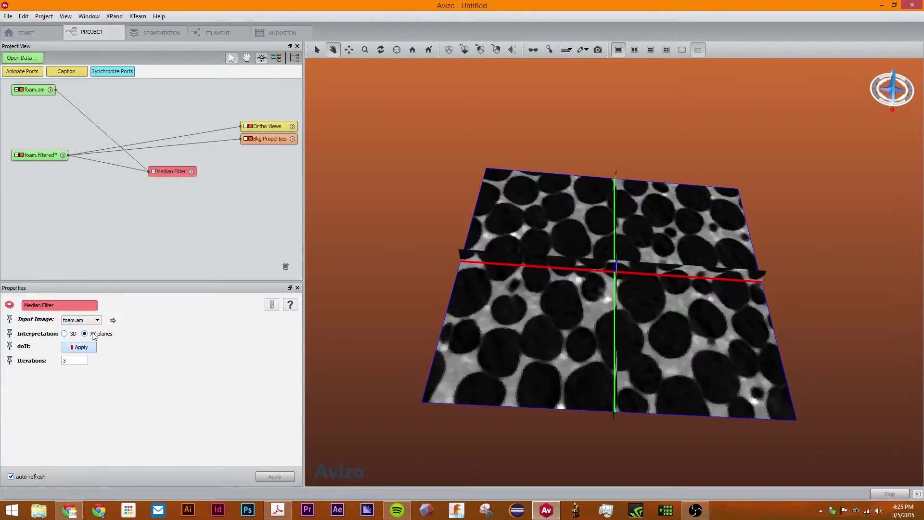
{"action": "left_click", "coordinate": [64, 334]}
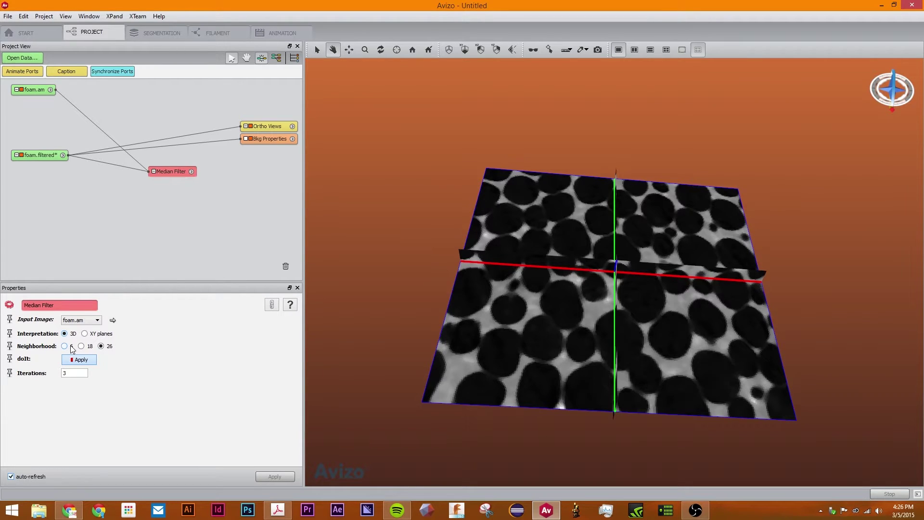
{"action": "left_click", "coordinate": [73, 345]}
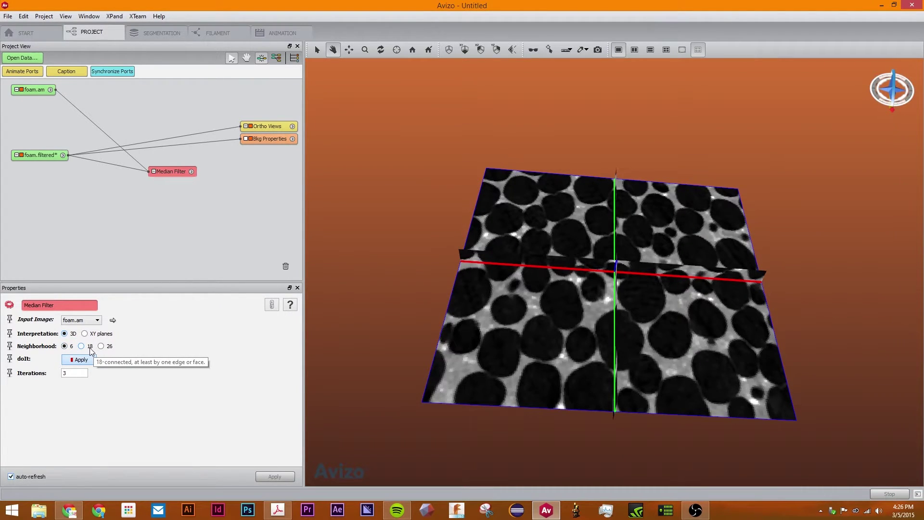
{"action": "left_click", "coordinate": [90, 348]}
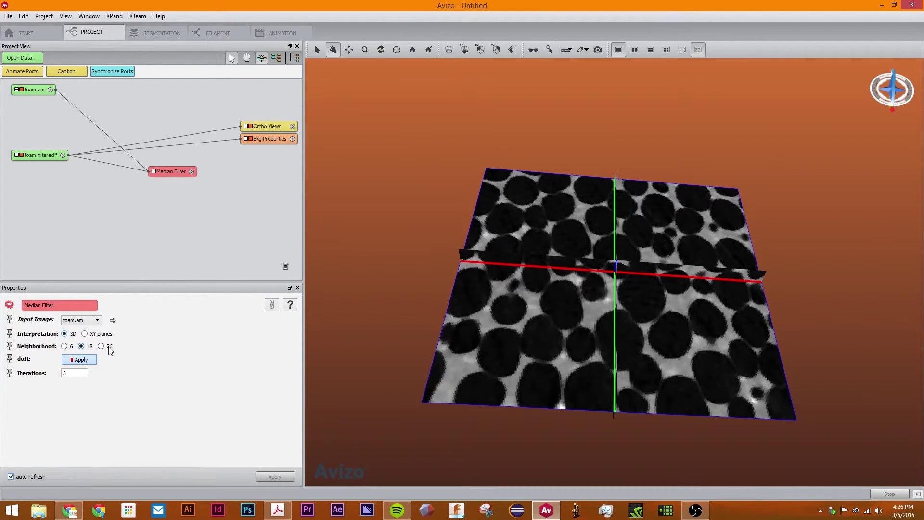
{"action": "left_click", "coordinate": [109, 348]}
Set the Median Filter iterations to 3 and reposition the foam.filtered node.
{"action": "left_click", "coordinate": [76, 374]}
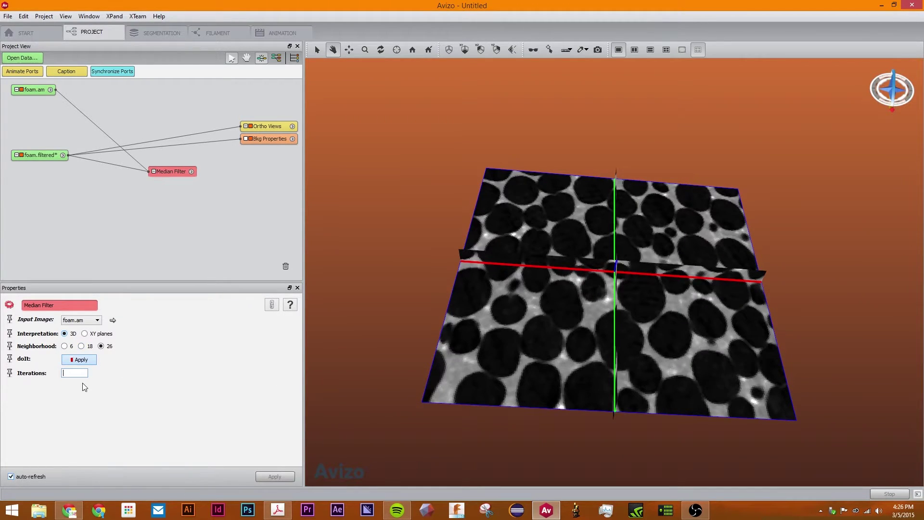
{"action": "type", "text": "0"}
{"action": "key", "text": "Return"}
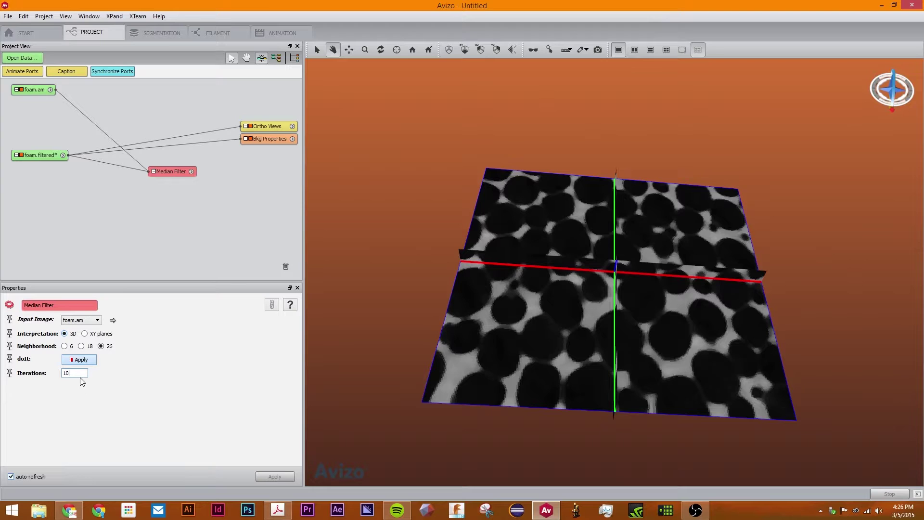
{"action": "double_click", "coordinate": [65, 373]}
{"action": "type", "text": "3"}
{"action": "key", "text": "Return"}
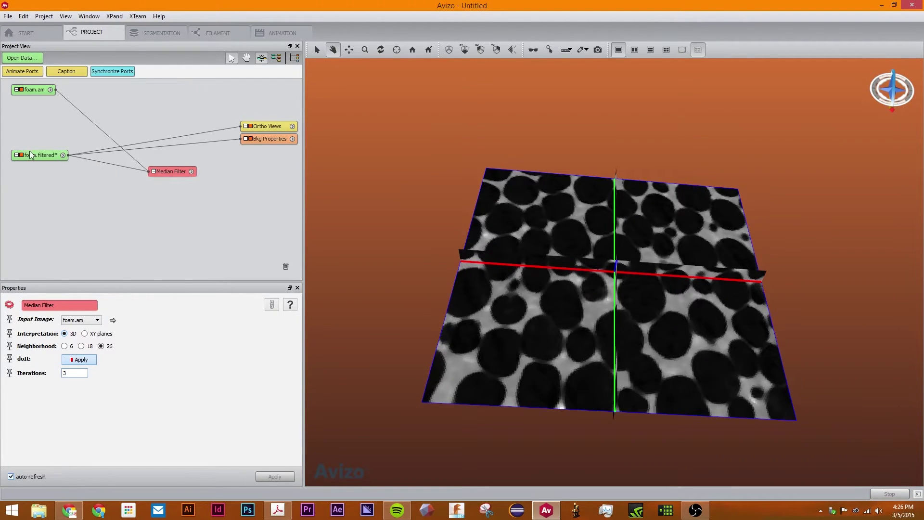
{"action": "mouse_move", "coordinate": [29, 155]}
{"action": "left_mouse_down"}
{"action": "mouse_move", "coordinate": [56, 194]}
{"action": "mouse_move", "coordinate": [60, 182]}
{"action": "left_mouse_up"}
Attach Interactive Thresholding to foam.filtered and arrange both nodes in the Project View.
{"action": "left_click_drag", "start_coordinate": [60, 146], "coordinate": [62, 163]}
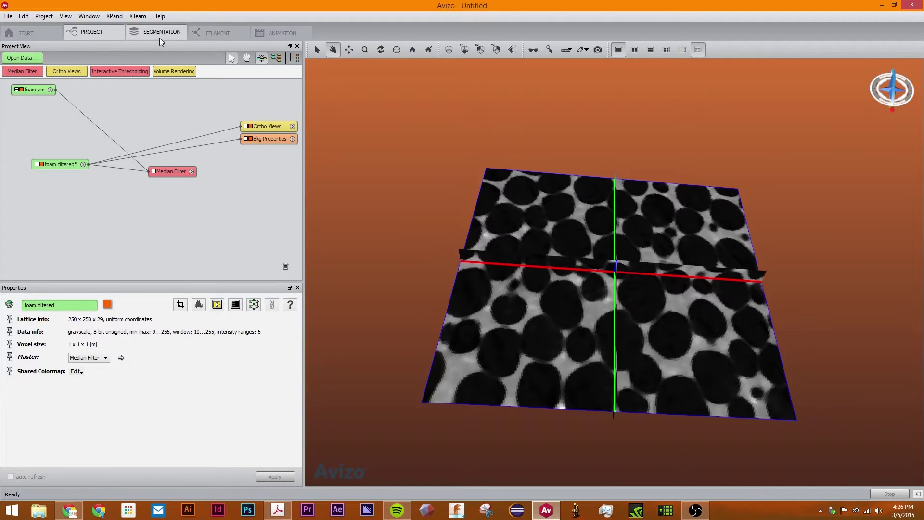
{"action": "left_click", "coordinate": [128, 71]}
{"action": "left_click_drag", "start_coordinate": [120, 191], "coordinate": [145, 190]}
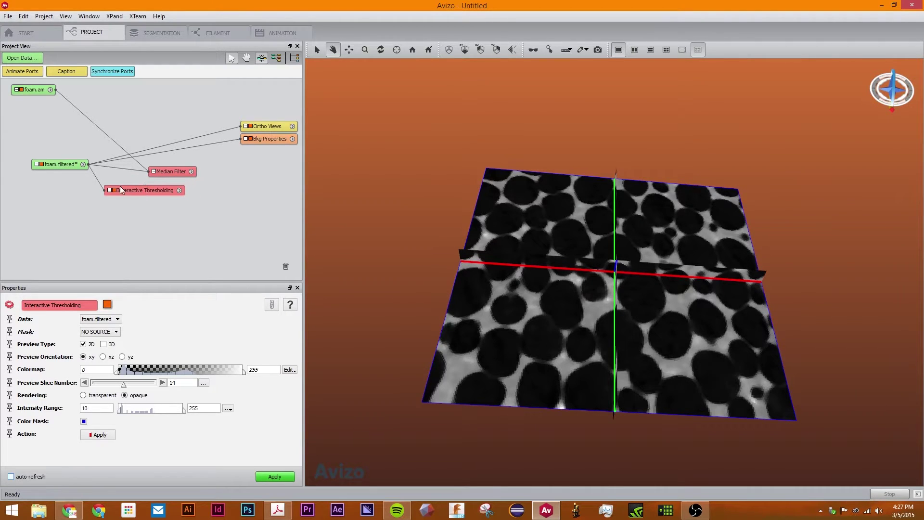
{"action": "left_click_drag", "start_coordinate": [75, 165], "coordinate": [69, 165]}
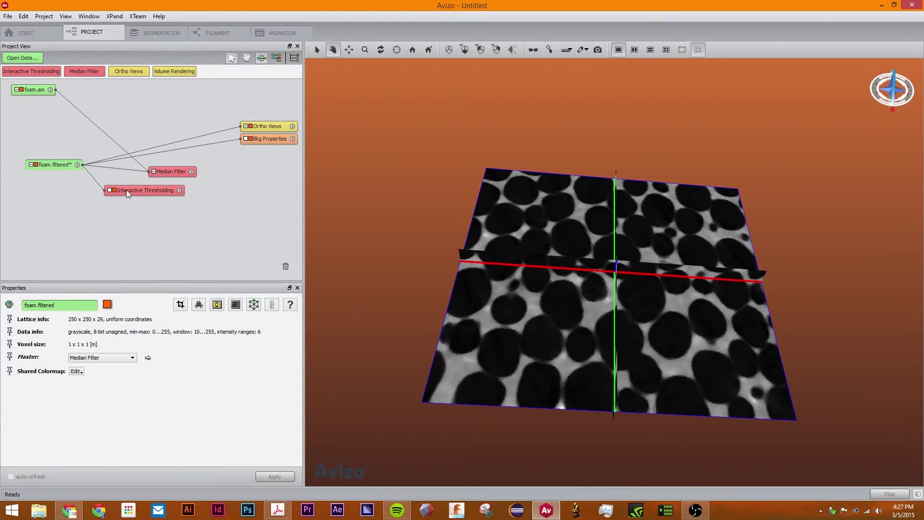
{"action": "left_click_drag", "start_coordinate": [126, 190], "coordinate": [120, 193]}
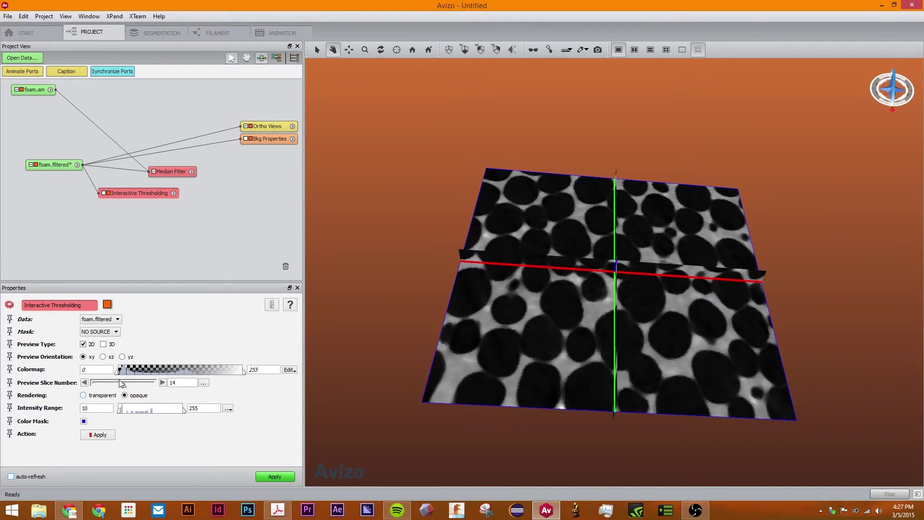
Enable a transparent 3D threshold preview and set the intensity range to 0–21.
{"action": "left_click", "coordinate": [102, 395]}
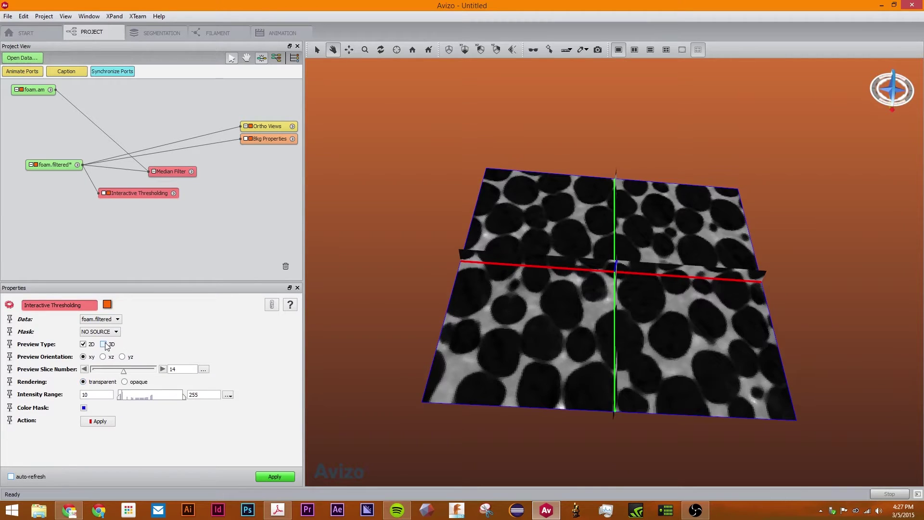
{"action": "left_click", "coordinate": [104, 344]}
{"action": "left_click_drag", "start_coordinate": [604, 282], "coordinate": [445, 322]}
{"action": "left_click_drag", "start_coordinate": [119, 410], "coordinate": [115, 415]}
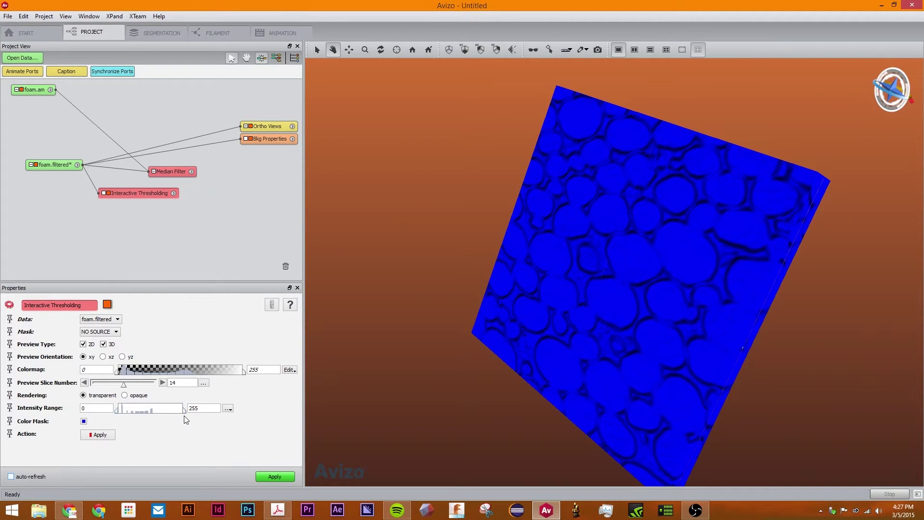
{"action": "left_click_drag", "start_coordinate": [186, 420], "coordinate": [125, 421]}
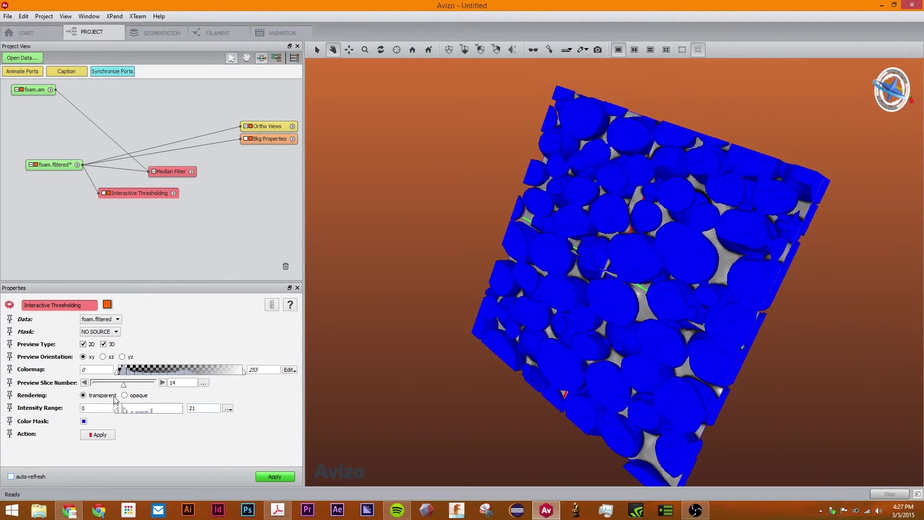
Return to the 2D preview, checking the xz and yz slices before settling on xy.
{"action": "left_click", "coordinate": [103, 344]}
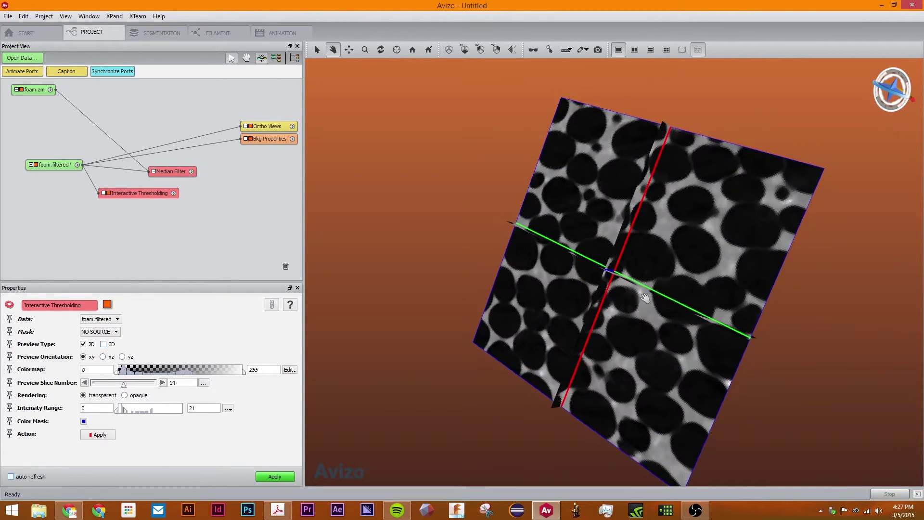
{"action": "left_click", "coordinate": [250, 128]}
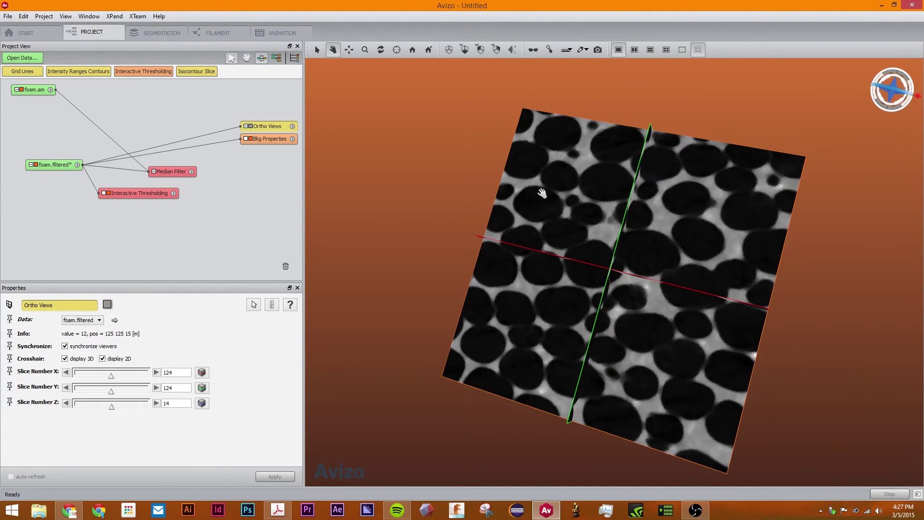
{"action": "left_click_drag", "start_coordinate": [541, 196], "coordinate": [723, 324]}
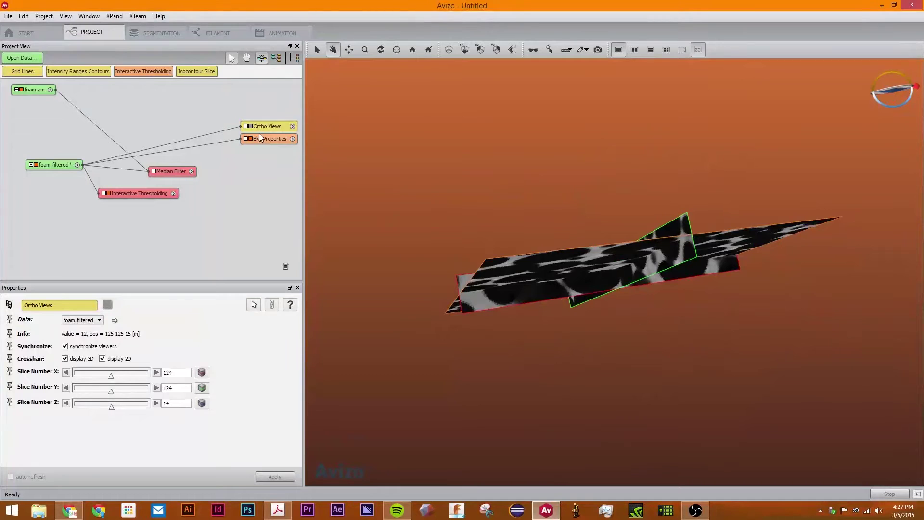
{"action": "left_click_drag", "start_coordinate": [476, 206], "coordinate": [800, 347]}
{"action": "left_click", "coordinate": [172, 194]}
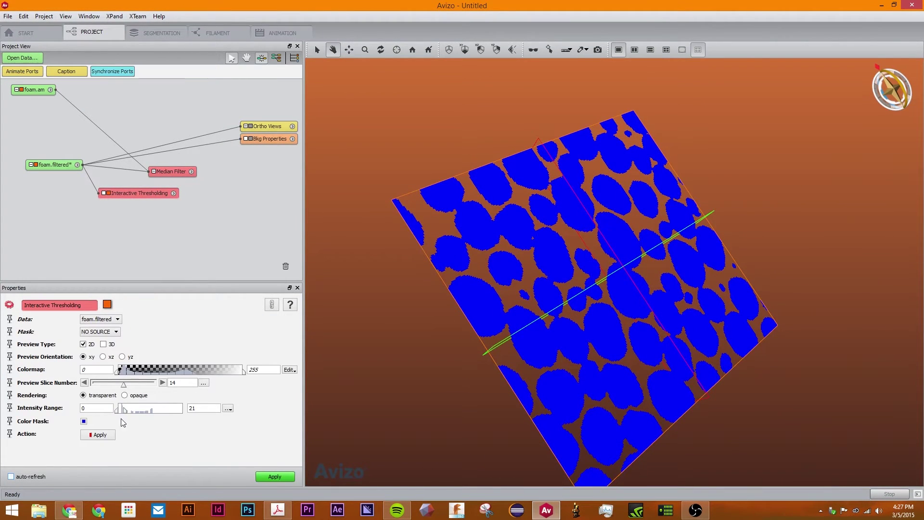
{"action": "left_click", "coordinate": [110, 357]}
{"action": "left_click", "coordinate": [123, 357]}
{"action": "left_click", "coordinate": [91, 357]}
Create the binary foam.thresholded label image and attach Volume Rendering and Animate Ports modules.
{"action": "left_click", "coordinate": [285, 478]}
{"action": "left_click_drag", "start_coordinate": [58, 192], "coordinate": [33, 200]}
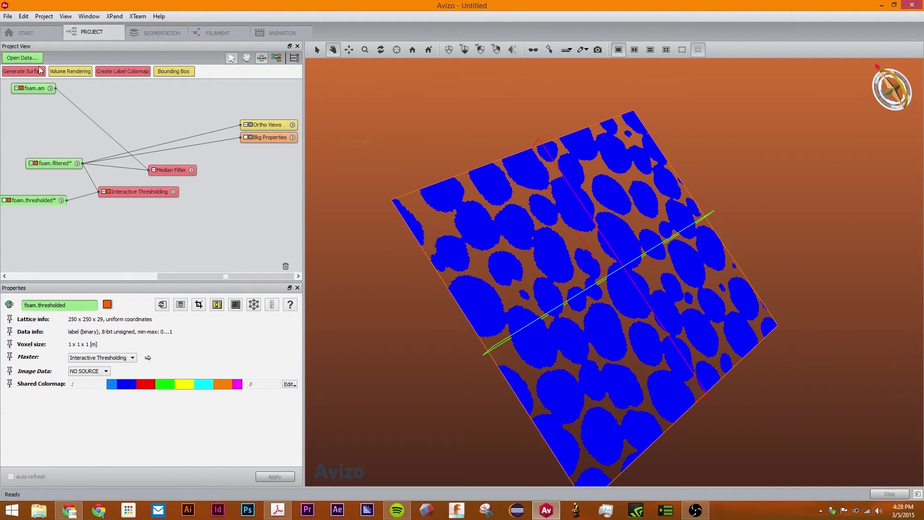
{"action": "left_click", "coordinate": [59, 71]}
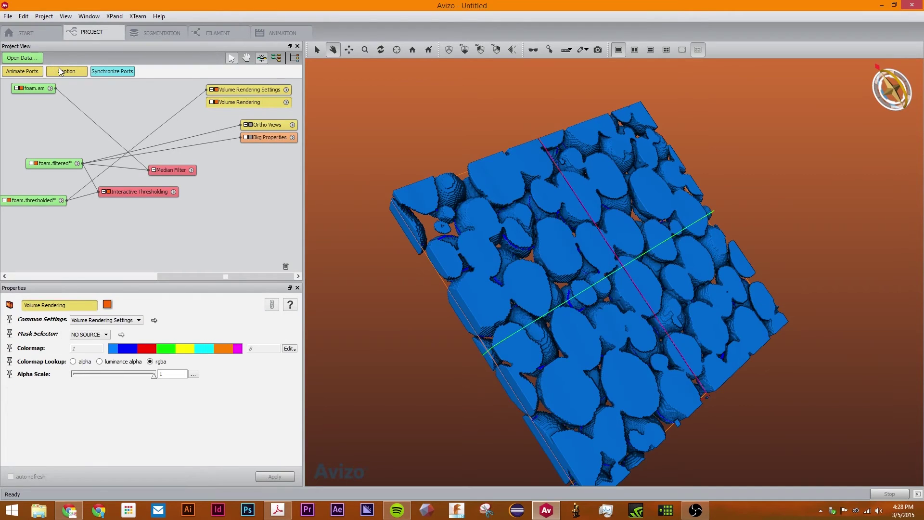
{"action": "left_click", "coordinate": [13, 72]}
Generate foam.surf from foam.thresholded (345,386 points, 691,308 faces) and display it.
{"action": "left_click", "coordinate": [33, 199]}
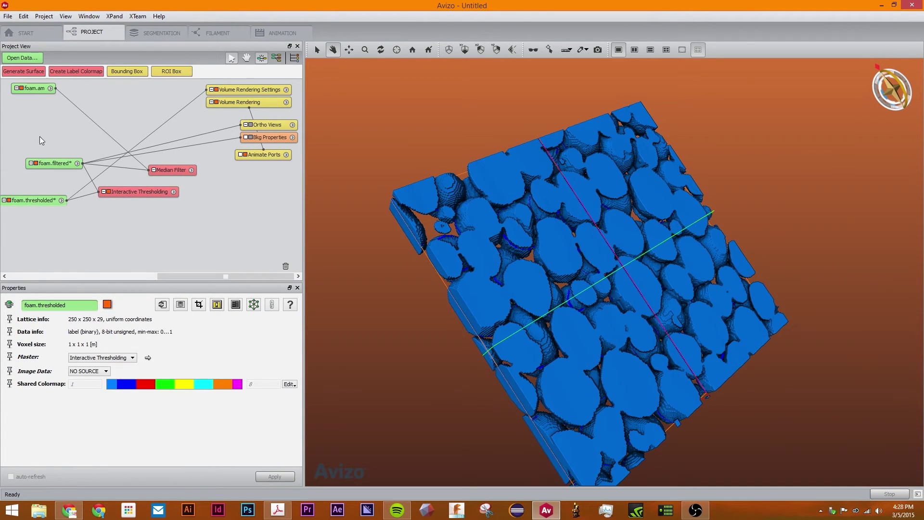
{"action": "left_click", "coordinate": [27, 72]}
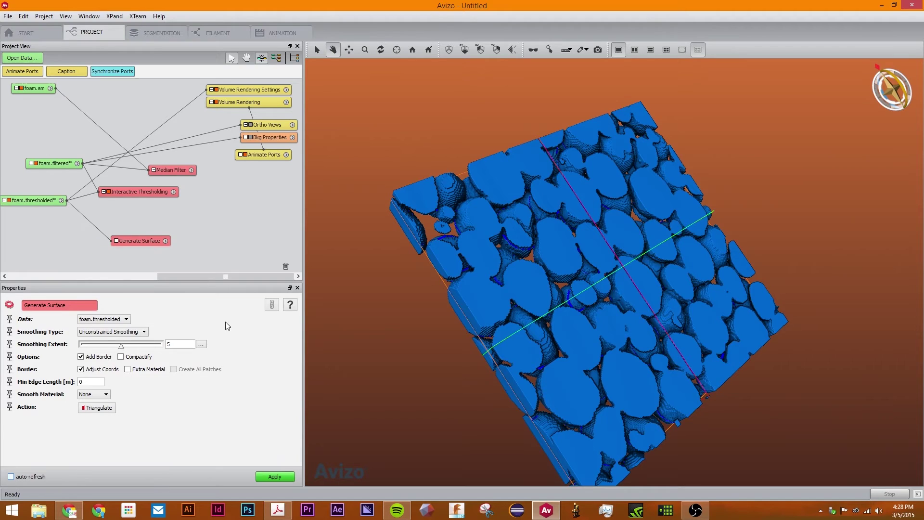
{"action": "left_click", "coordinate": [275, 476]}
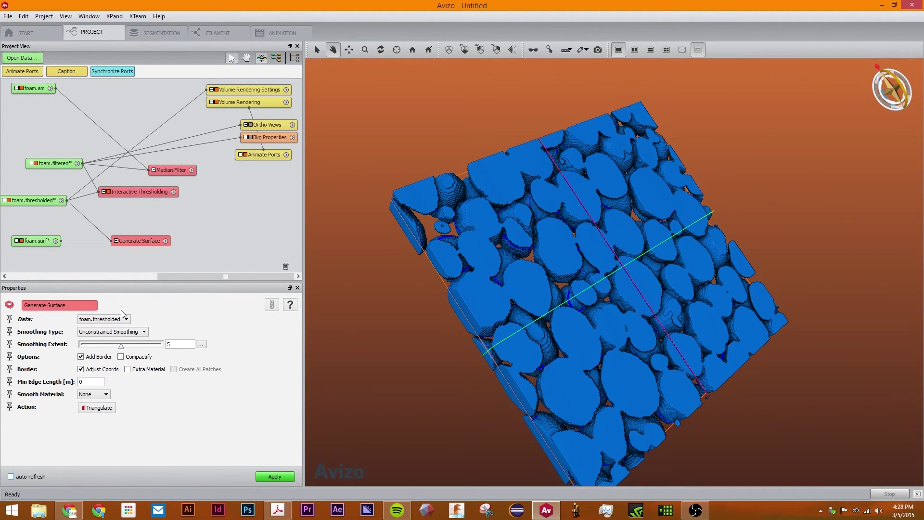
{"action": "left_click", "coordinate": [58, 244]}
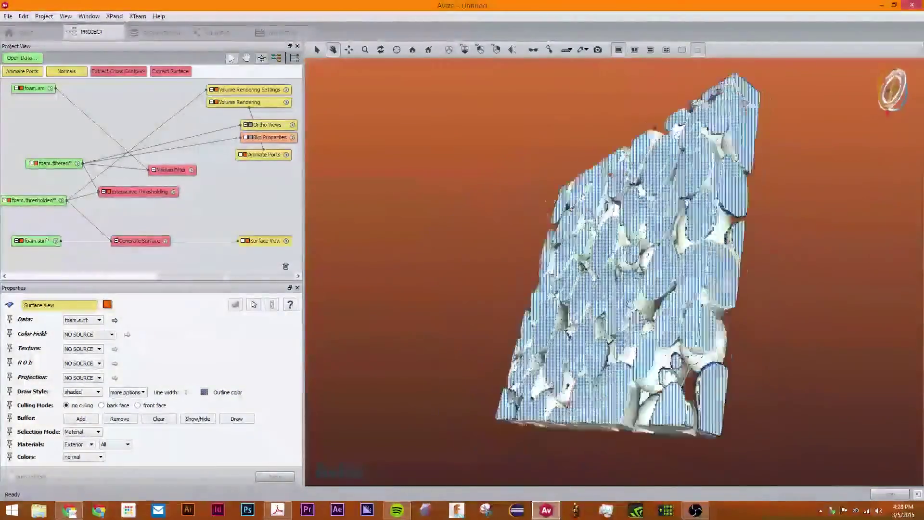
{"action": "left_click", "coordinate": [156, 32]}
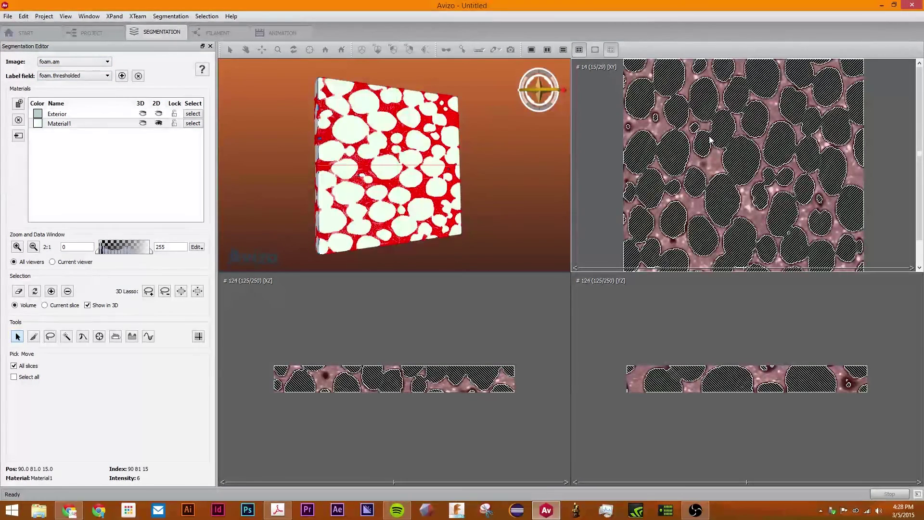
{"action": "left_click", "coordinate": [74, 126]}
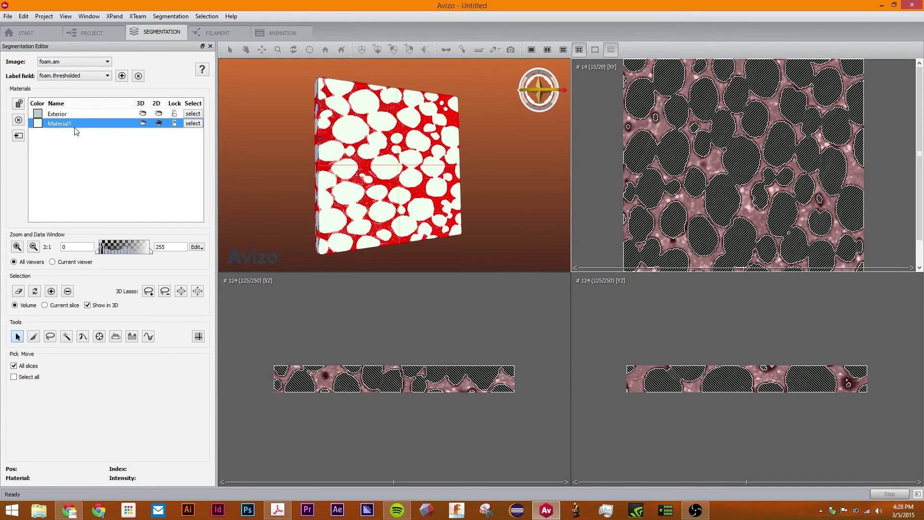
{"action": "left_click", "coordinate": [85, 116]}
{"action": "left_click", "coordinate": [94, 32]}
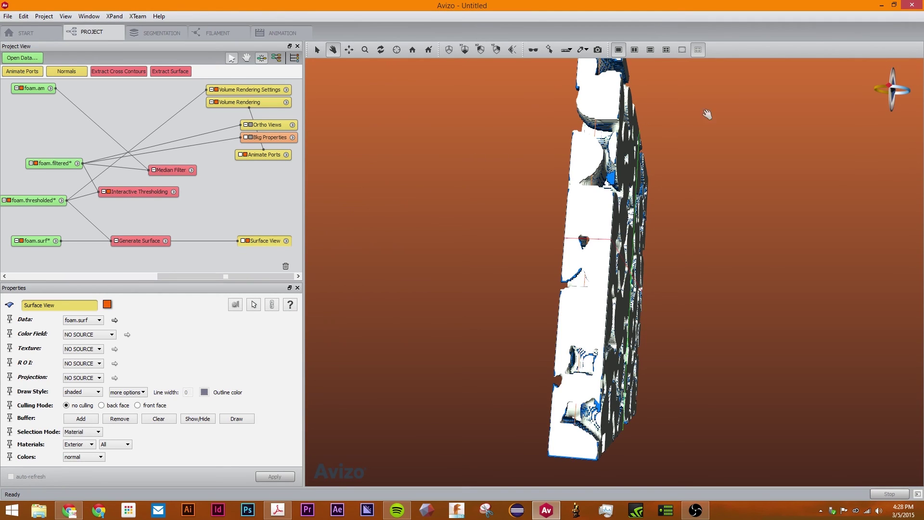
{"action": "mouse_move", "coordinate": [912, 4]}
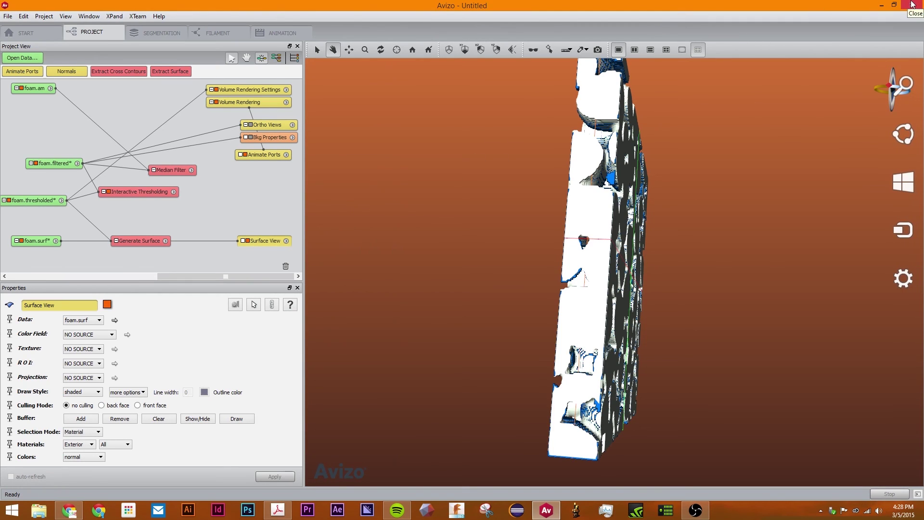